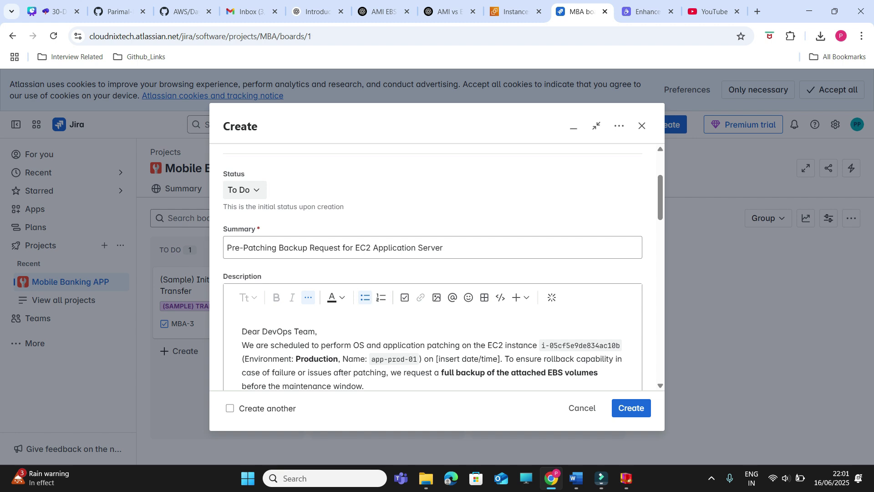
# Step: Review the backup request's description in the Jira ticket, covering the requirements, suggested tags, instance details and volume ID
pyautogui.scroll(-3, 433, 296)
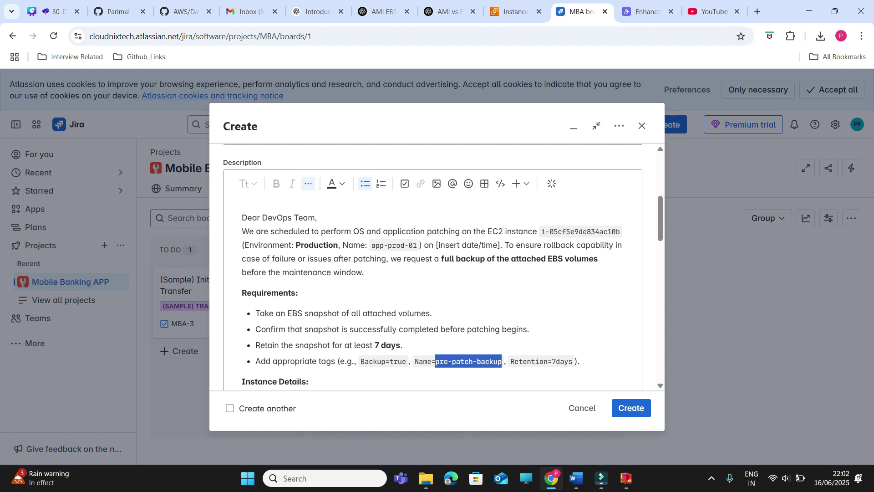
pyautogui.scroll(-1, 433, 267)
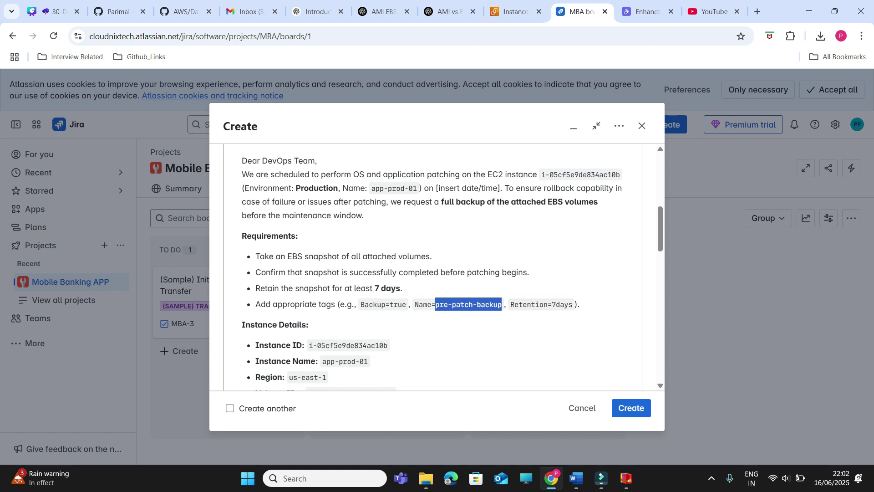
pyautogui.scroll(-1, 433, 267)
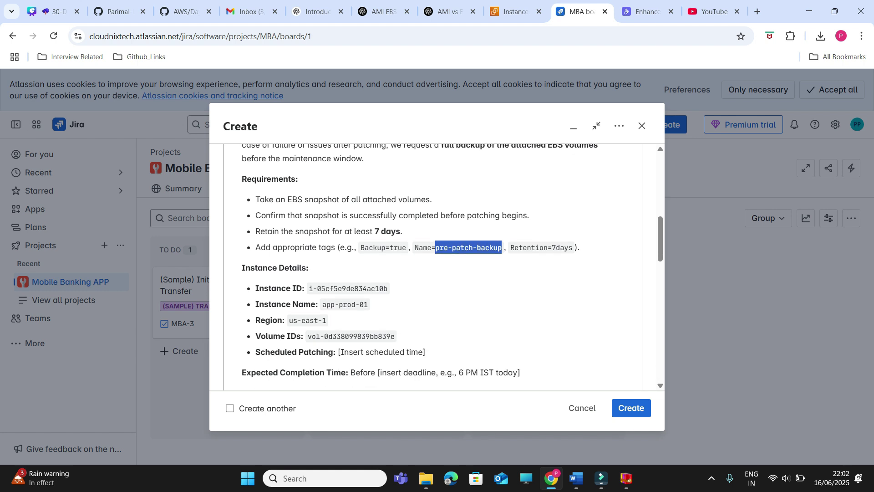
pyautogui.moveTo(308, 337); pyautogui.dragTo(396, 336)
pyautogui.click(310, 267)
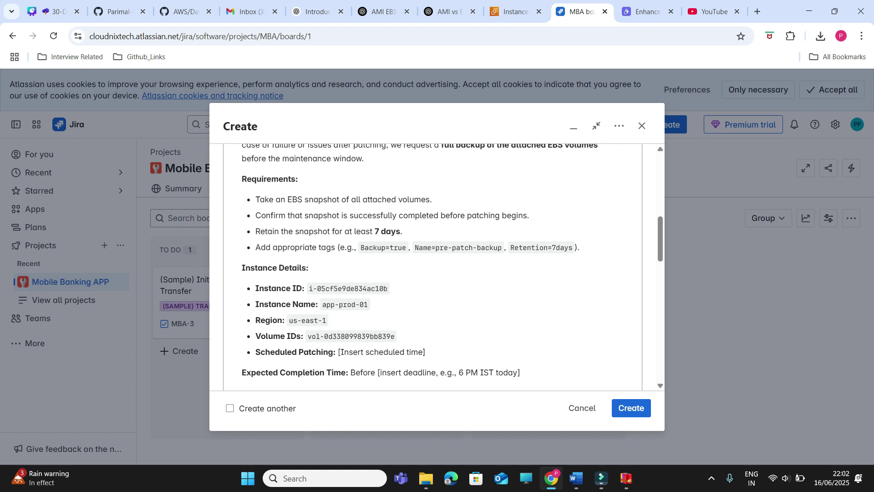
pyautogui.scroll(3, 433, 267)
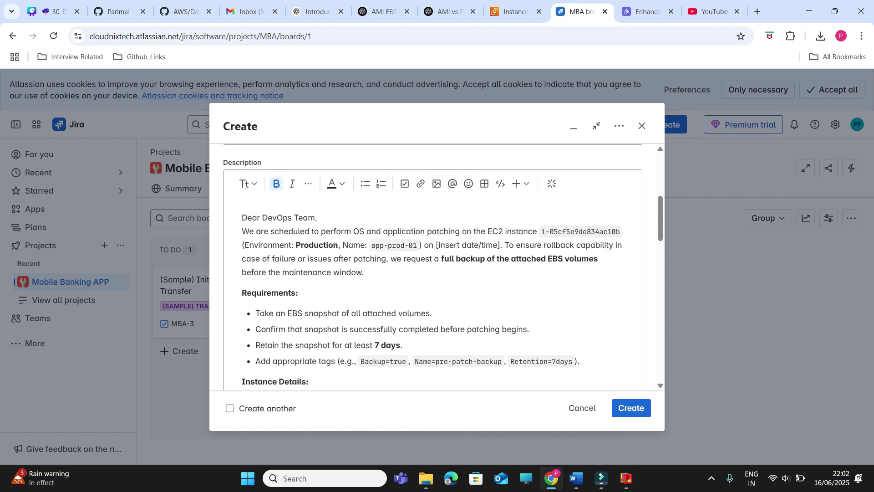
# Step: Compare the instance name and instance ID in the Jira ticket with the instances list in the AWS EC2 console
pyautogui.click(515, 12)
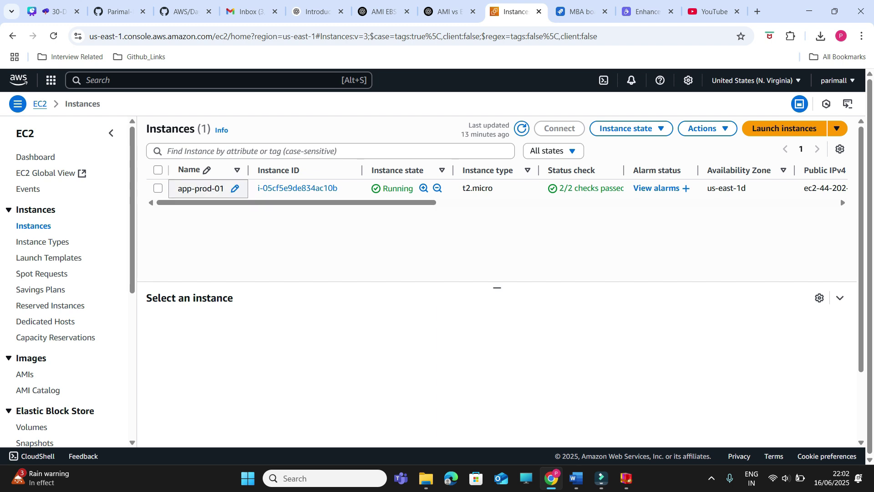
pyautogui.hotkey('ctrl', 'Tab')
pyautogui.moveTo(371, 245); pyautogui.dragTo(414, 245)
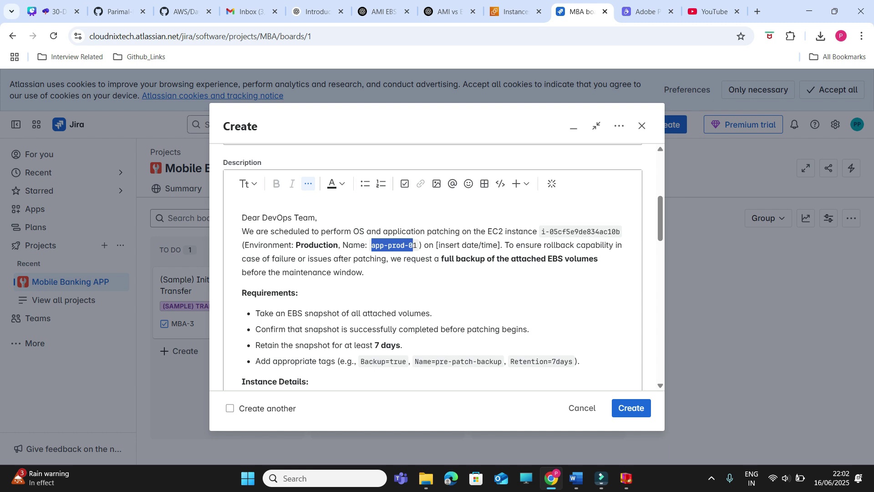
pyautogui.click(518, 231)
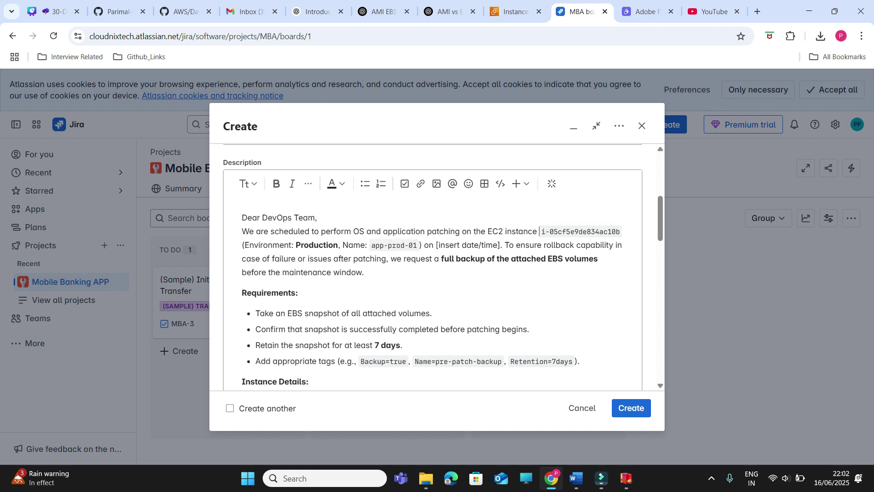
pyautogui.moveTo(540, 231); pyautogui.dragTo(569, 231)
pyautogui.click(592, 231)
# Step: Check the region selected in the AWS console against the region stated in the Jira ticket's instance details
pyautogui.hotkey('ctrl', 'pageup')
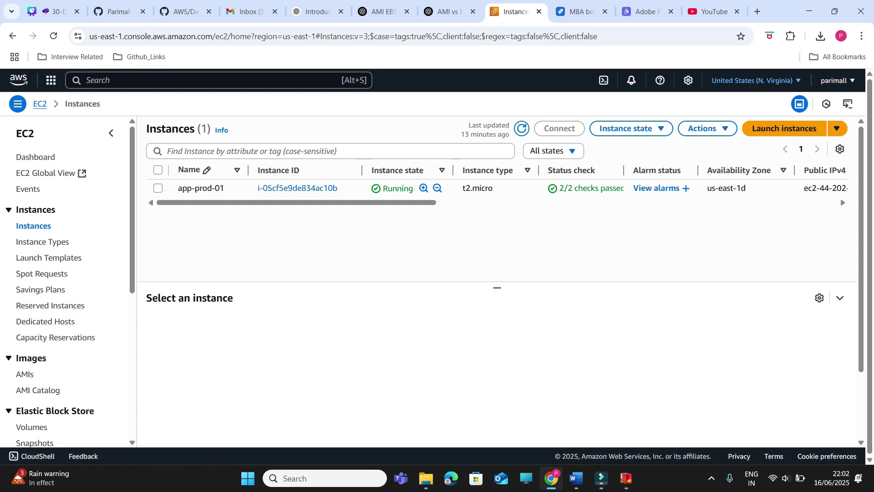
pyautogui.click(752, 81)
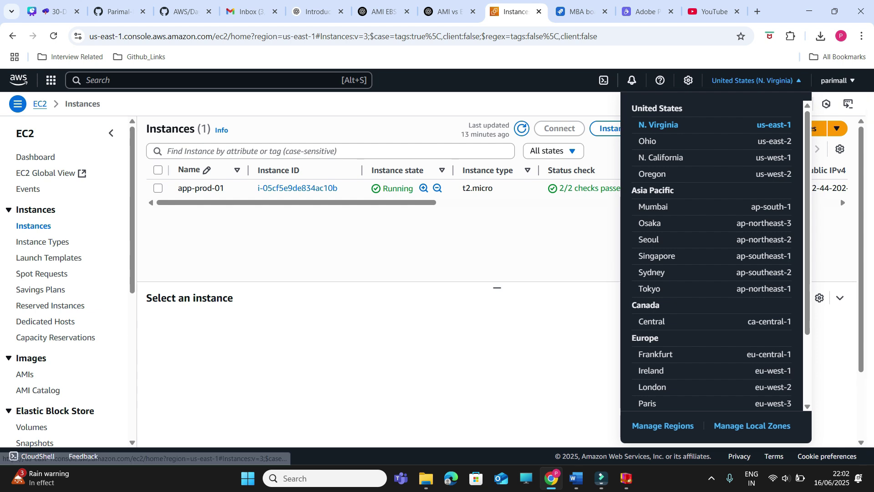
pyautogui.hotkey('ctrl', 'Tab')
pyautogui.scroll(-4, 433, 273)
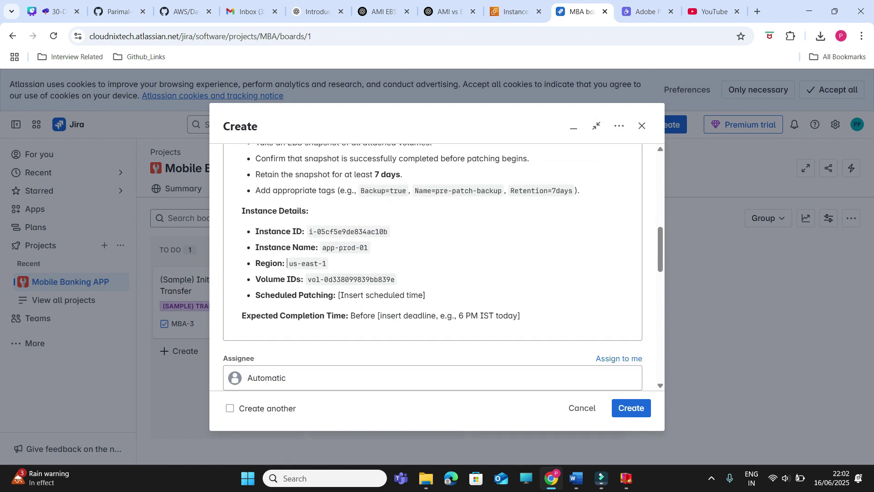
pyautogui.moveTo(290, 264); pyautogui.dragTo(326, 263)
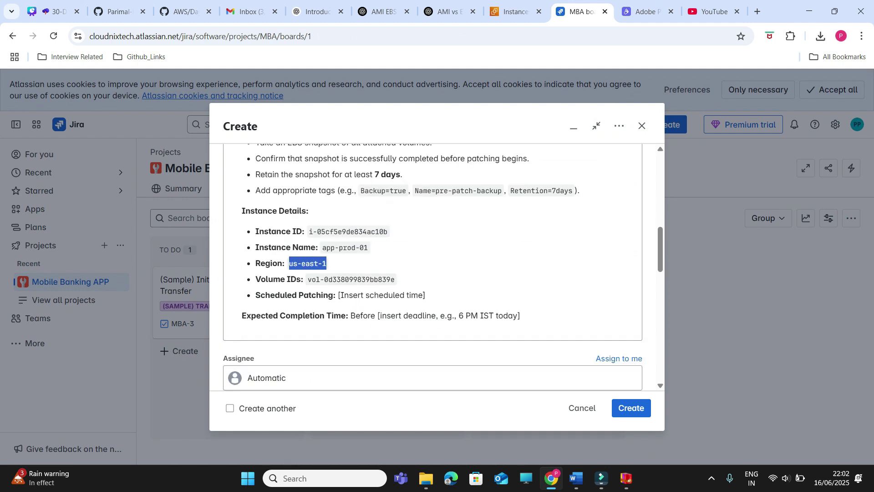
# Step: In the AWS console, open the EBS volume attached to the app-prod-01 instance from its storage details
pyautogui.click(514, 11)
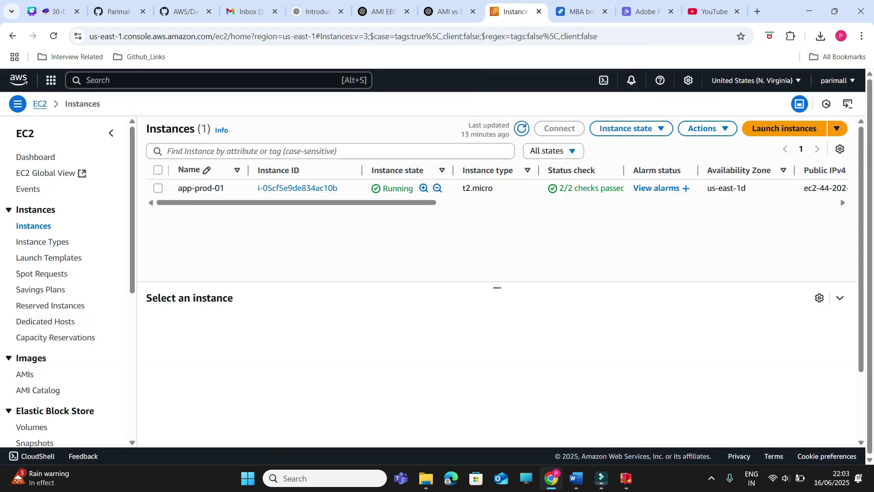
pyautogui.click(298, 188)
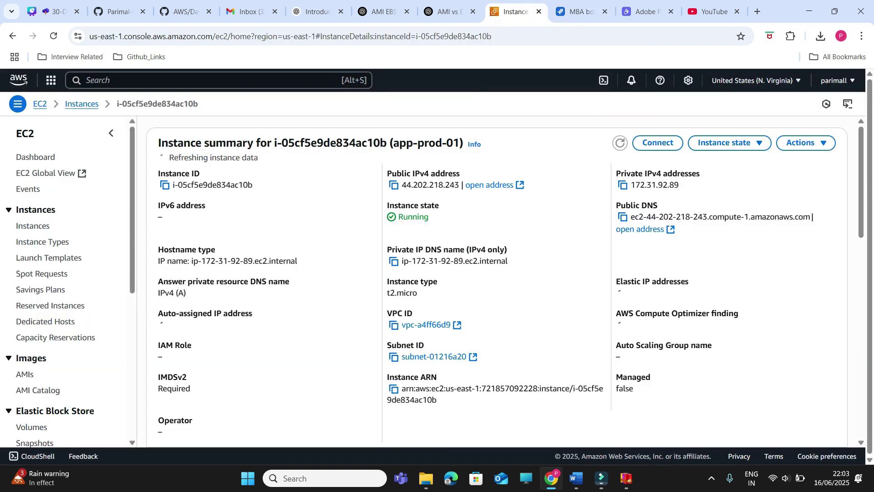
pyautogui.scroll(-10, 500, 283)
pyautogui.scroll(3, 501, 283)
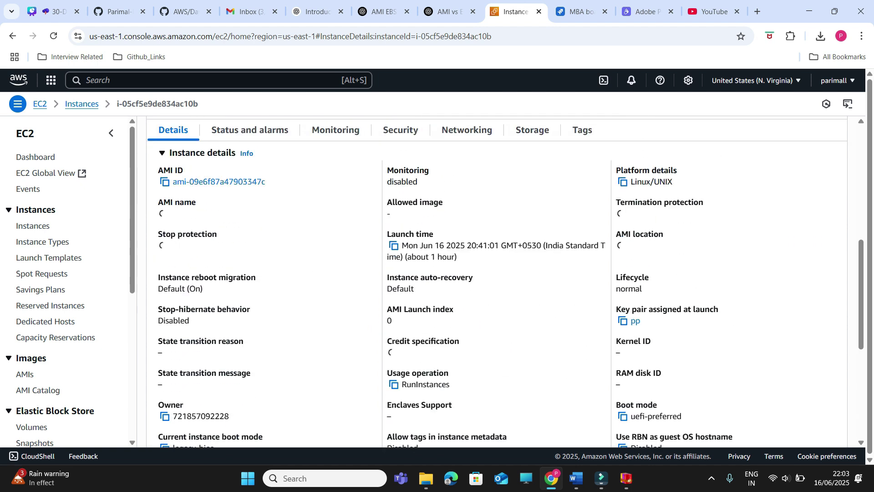
pyautogui.click(533, 130)
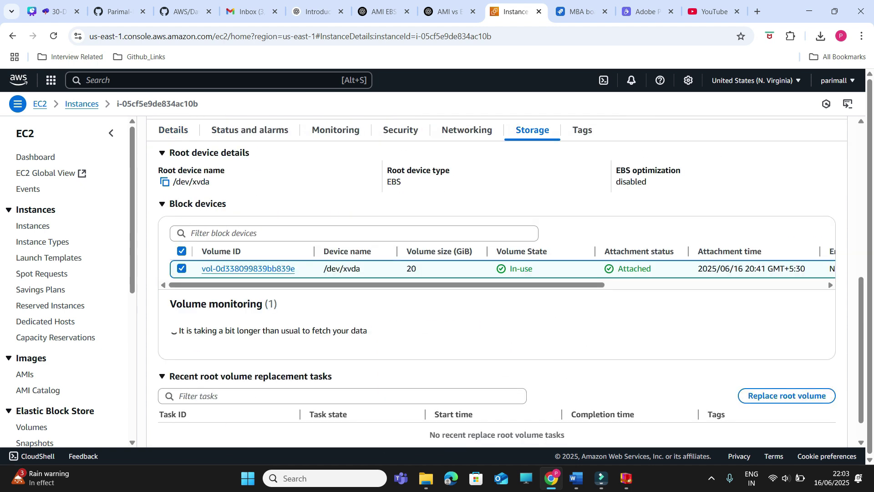
pyautogui.click(249, 268)
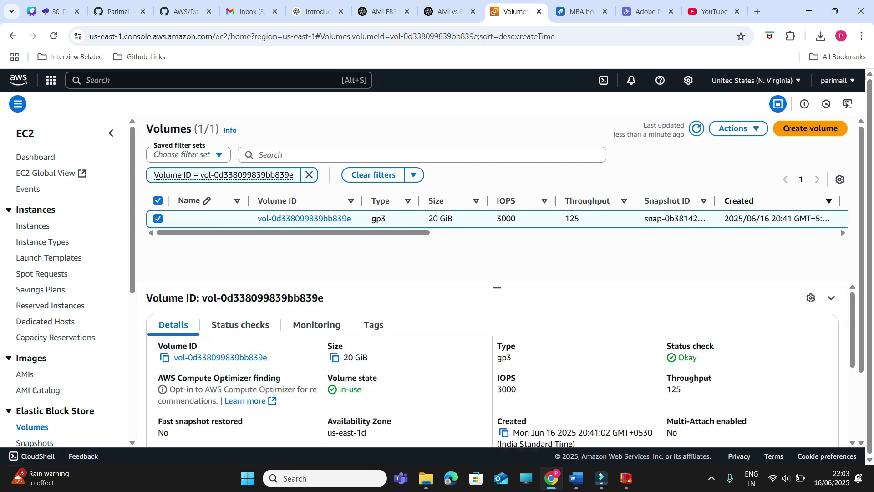
# Step: Start a snapshot of the volume and begin its description with the Jira ticket's instance name, app-prod-01, plus an underscore
pyautogui.click(738, 128)
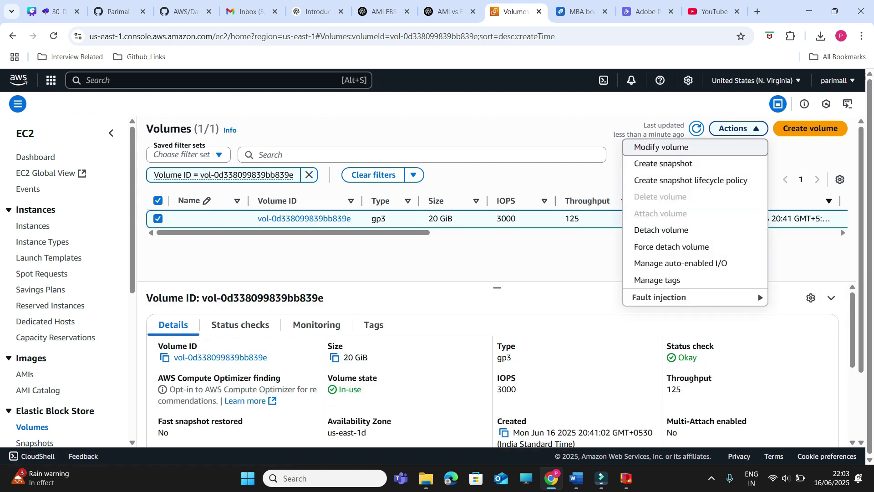
pyautogui.click(663, 163)
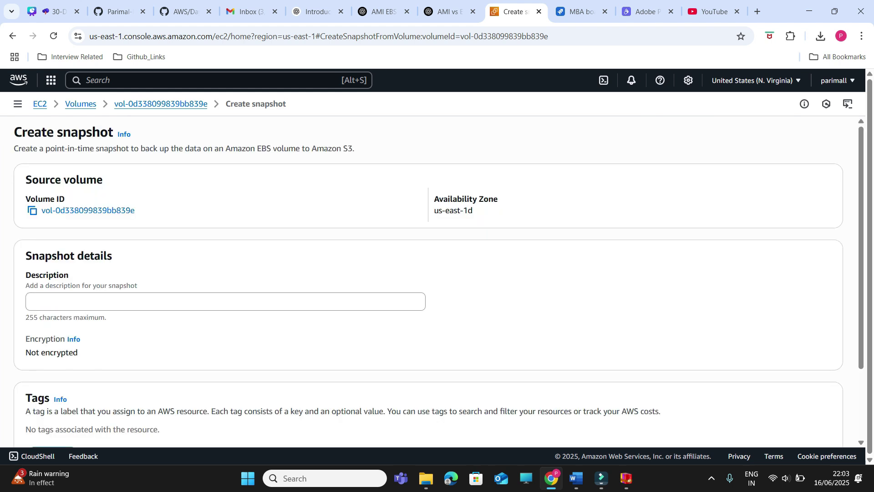
pyautogui.click(582, 11)
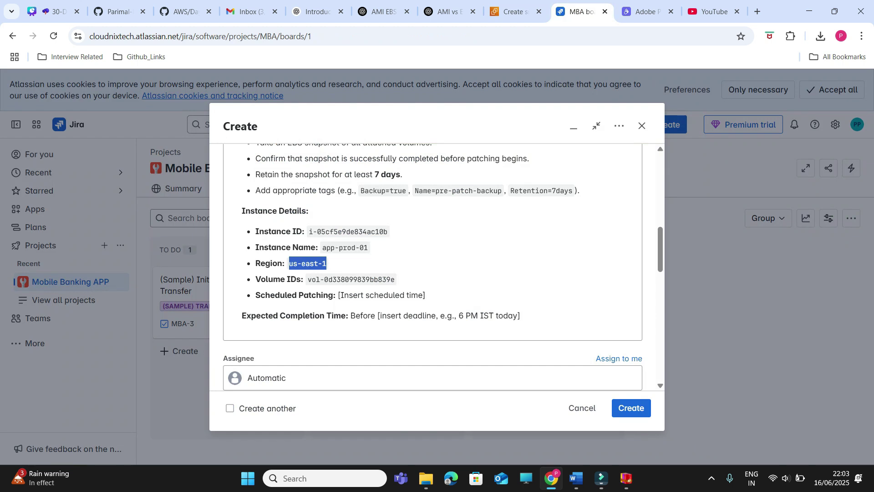
pyautogui.moveTo(322, 247); pyautogui.dragTo(368, 247)
pyautogui.hotkey('ctrl', 'c')
pyautogui.hotkey('ctrl', 'shift', 'Tab')
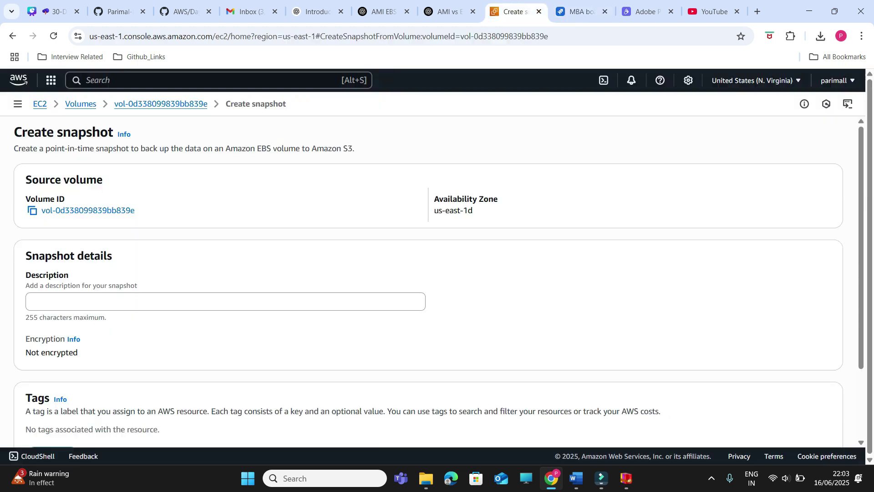
pyautogui.click(137, 301)
pyautogui.hotkey('ctrl', 'v')
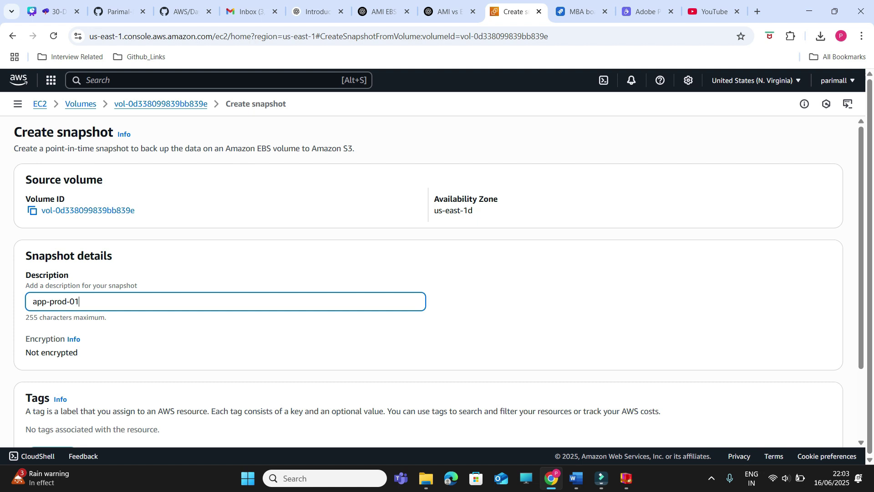
pyautogui.write('_')
# Step: Copy the region us-east-1 from the Jira ticket and append it to the snapshot description in the AWS console
pyautogui.hotkey('ctrl', 'Tab')
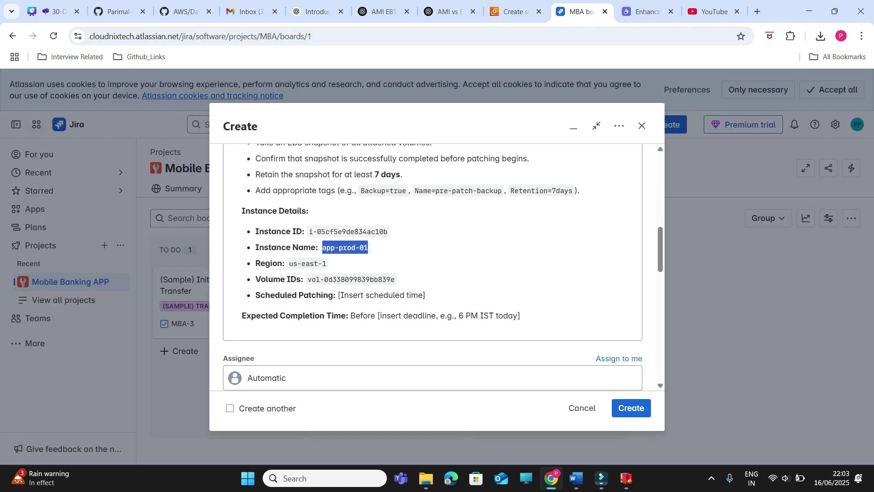
pyautogui.moveTo(289, 263); pyautogui.dragTo(327, 264)
pyautogui.hotkey('ctrl', 'c')
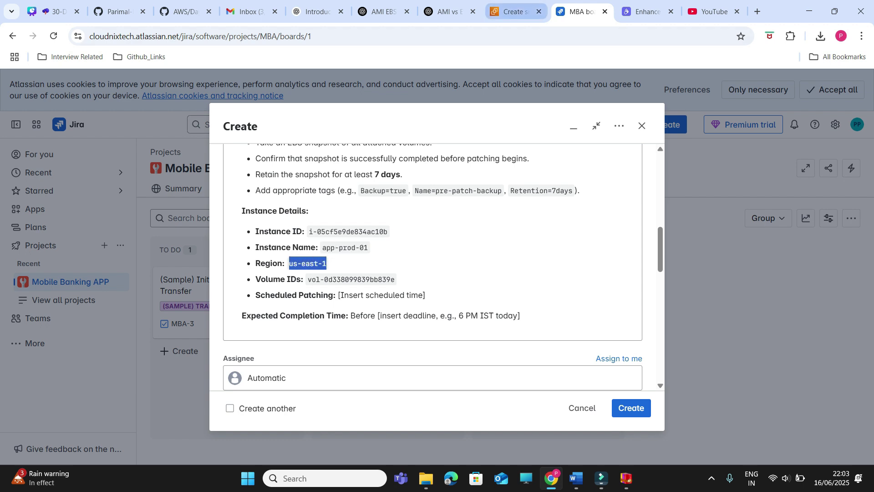
pyautogui.click(513, 11)
pyautogui.hotkey('ctrl', 'v')
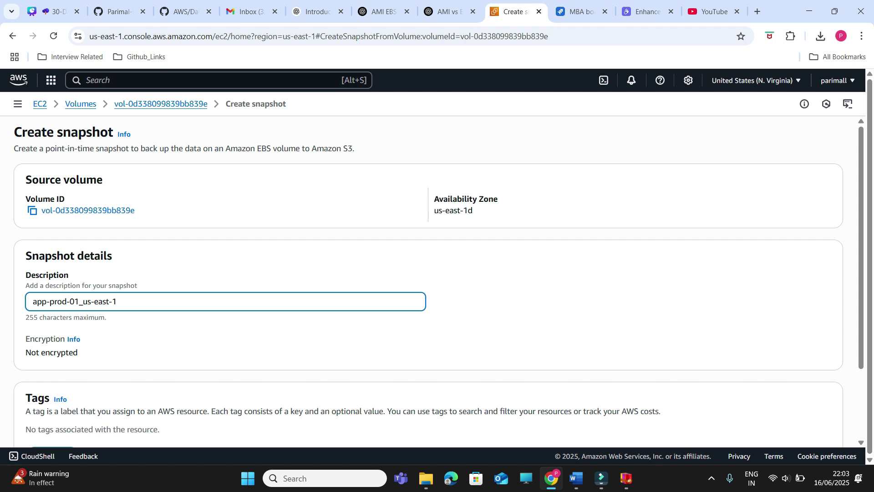
# Step: Add a tag to the snapshot and set its key to Name, copied from the Jira ticket's suggested tags
pyautogui.scroll(-2, 437, 282)
pyautogui.click(53, 363)
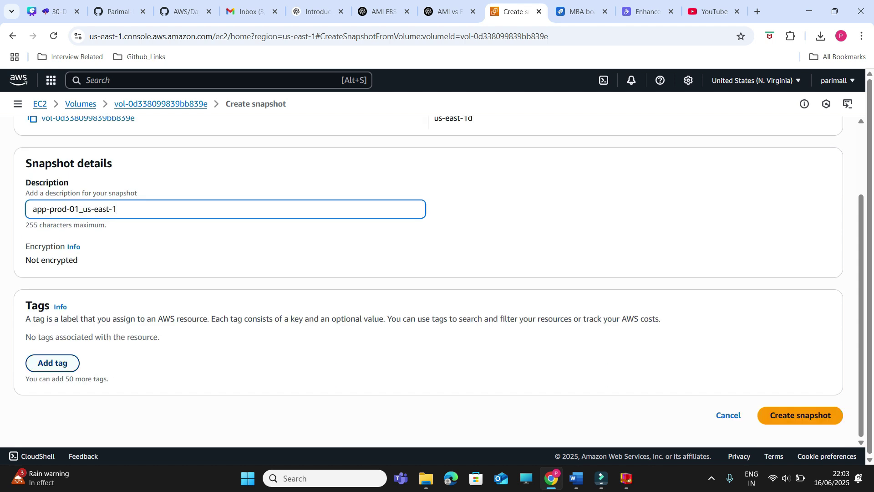
pyautogui.click(577, 11)
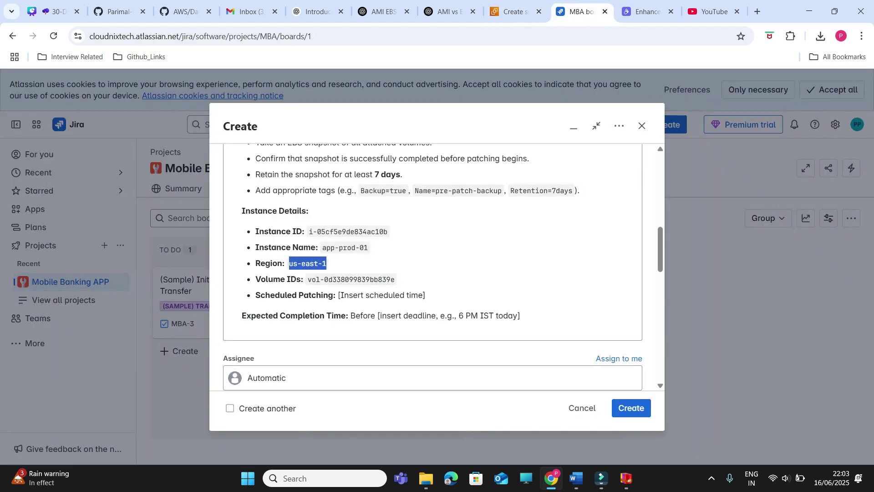
pyautogui.moveTo(255, 191); pyautogui.dragTo(332, 190)
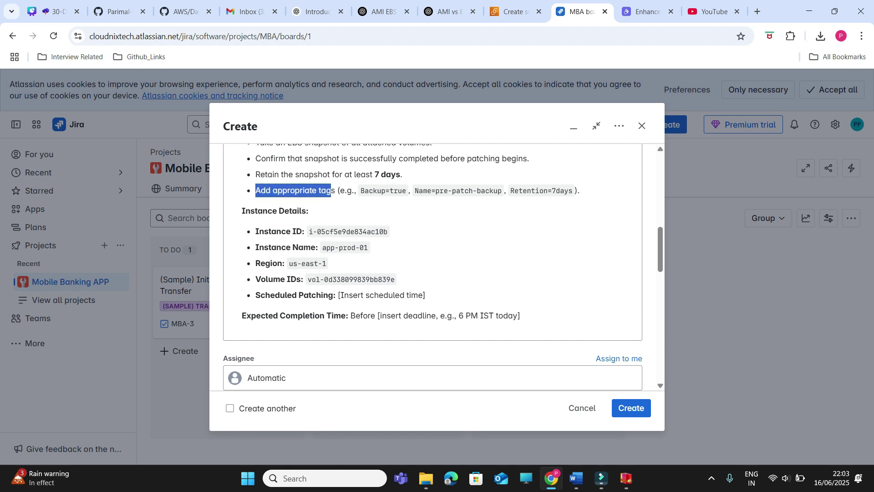
pyautogui.click(361, 190)
pyautogui.moveTo(415, 191); pyautogui.dragTo(431, 190)
pyautogui.hotkey('ctrl', 'c')
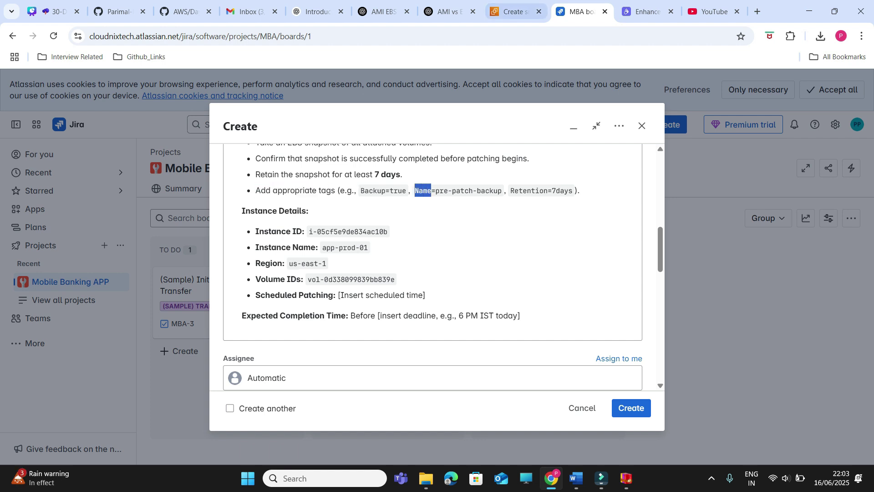
pyautogui.click(510, 12)
pyautogui.hotkey('ctrl', 'v')
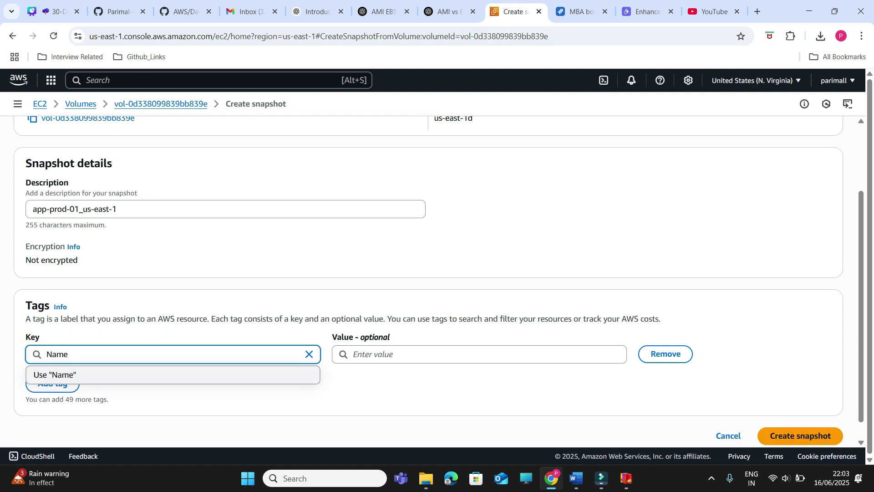
# Step: Set the Name tag's value to pre-patch-backup, copied from the Jira ticket, and create the snapshot
pyautogui.hotkey('ctrl', 'Tab')
pyautogui.moveTo(436, 190); pyautogui.dragTo(502, 191)
pyautogui.hotkey('ctrl', 'c')
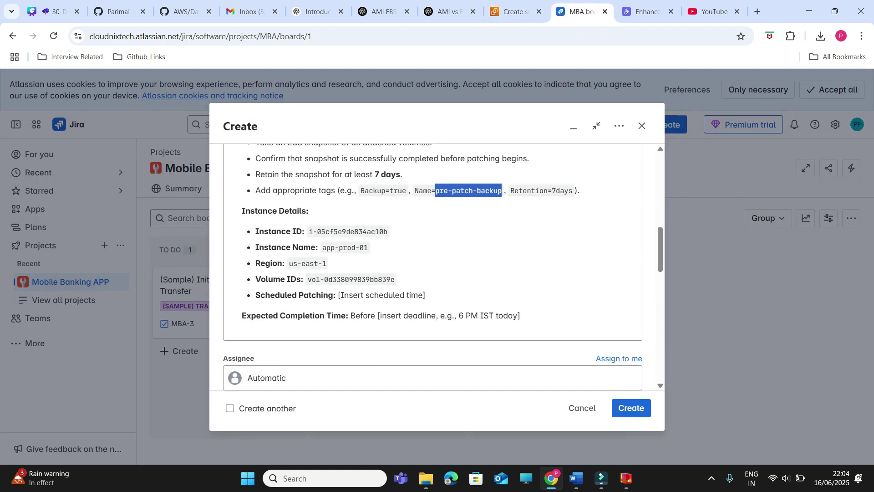
pyautogui.hotkey('ctrl', 'shift', 'Tab')
pyautogui.press('Tab')
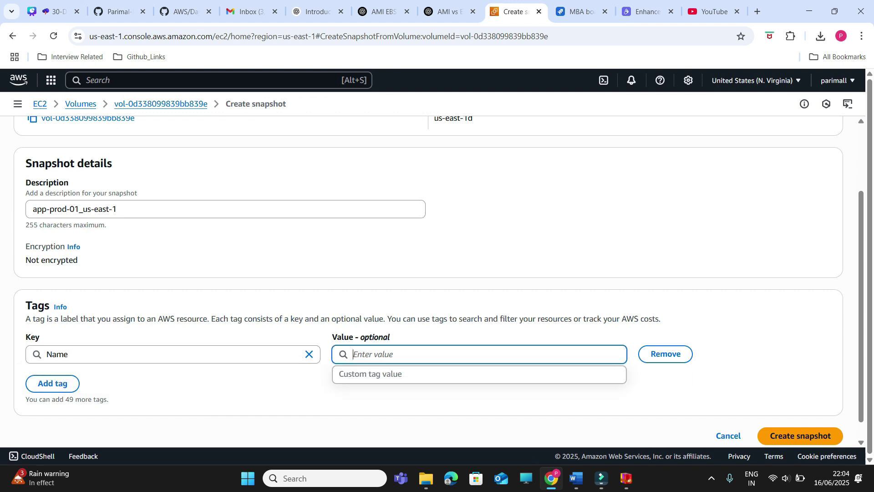
pyautogui.hotkey('ctrl', 'v')
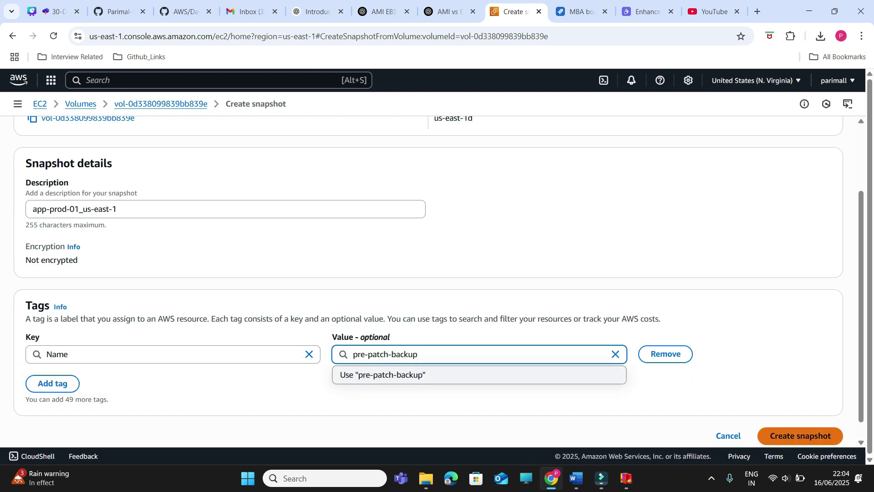
pyautogui.click(800, 436)
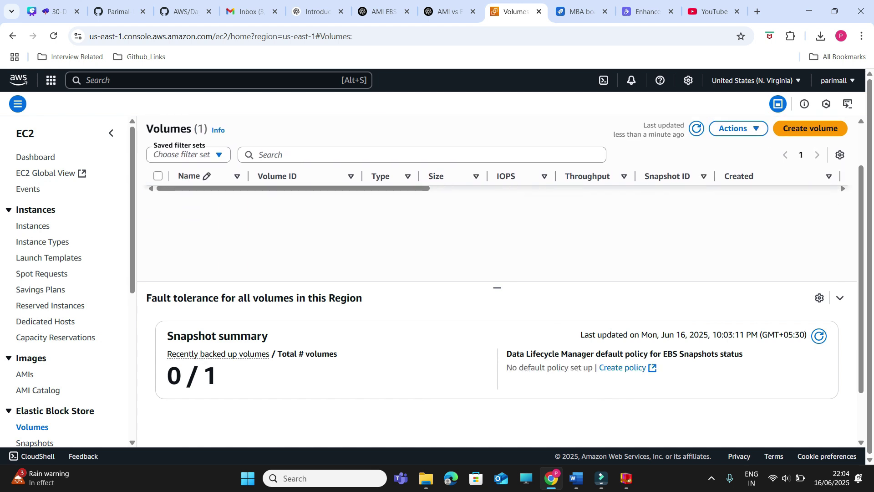
pyautogui.scroll(-2, 66, 280)
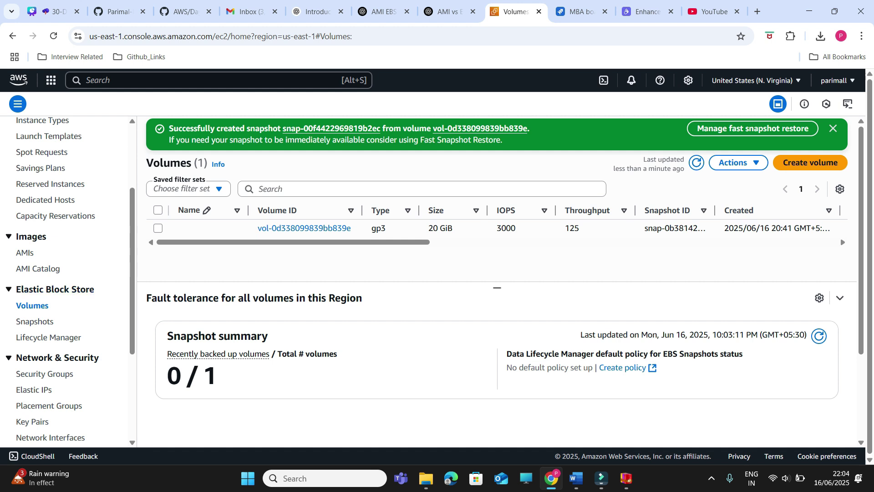
# Step: Open the EC2 snapshots list and check the status and progress of the pre-patch-backup snapshot
pyautogui.click(34, 321)
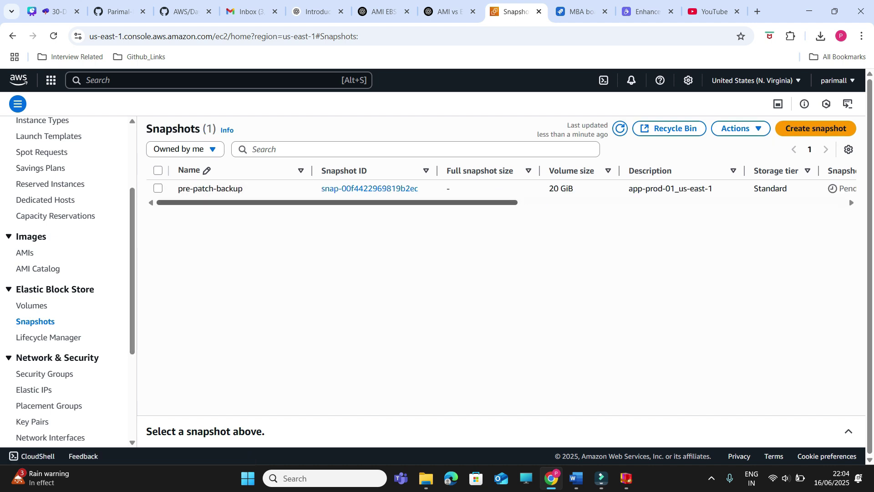
pyautogui.hscroll(5, 501, 189)
pyautogui.hscroll(3, 501, 188)
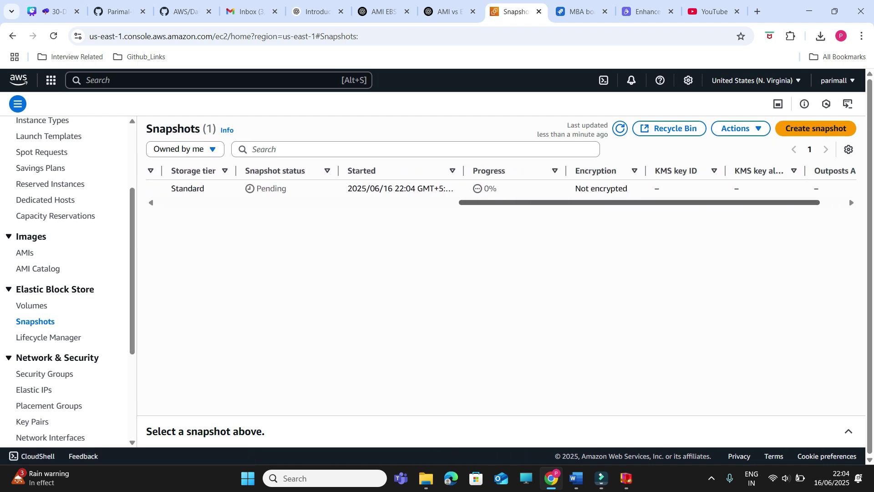
pyautogui.hscroll(-8, 501, 189)
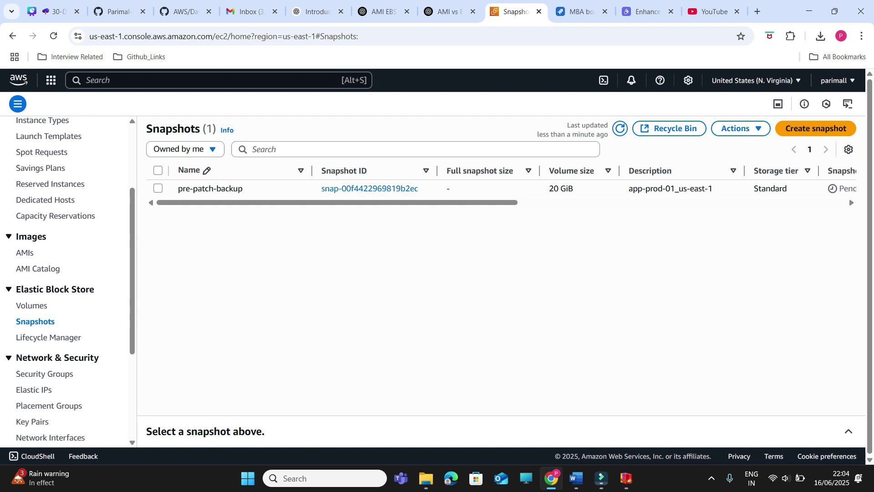
# Step: Switch to the Practical_AWS document in Word and review its EBS snapshot steps for the P2 pre-patching backup ticket
pyautogui.click(576, 478)
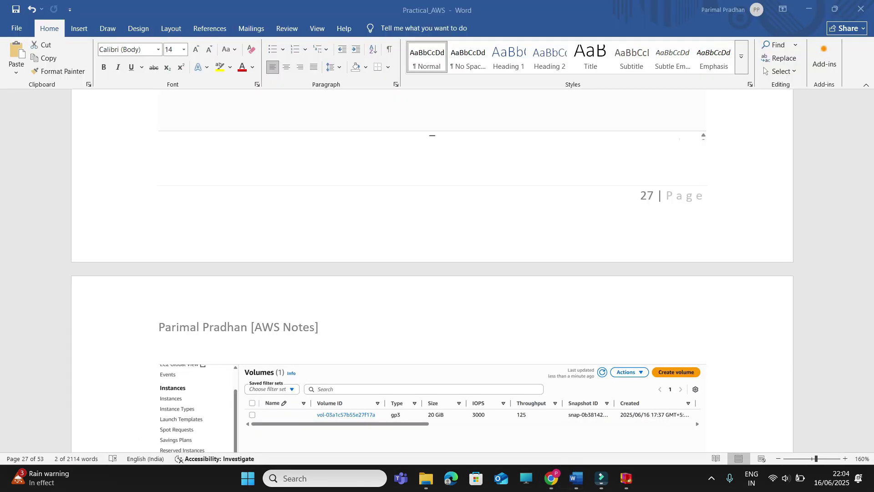
pyautogui.scroll(6, 433, 273)
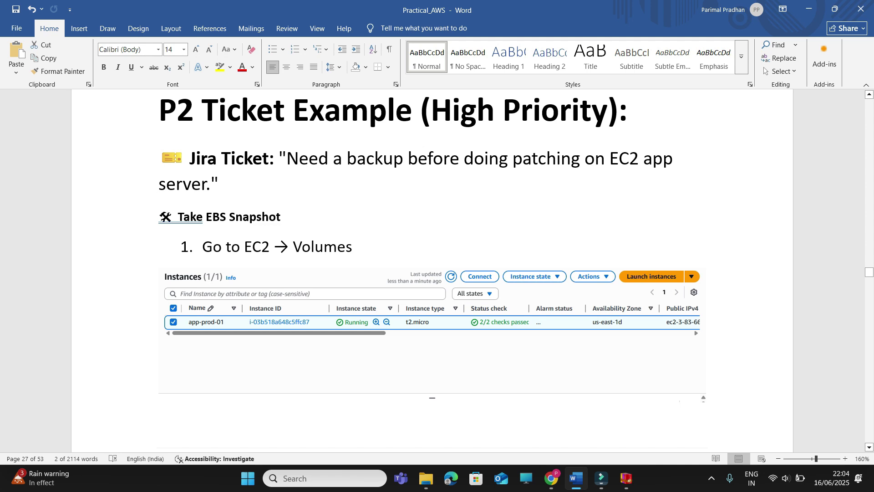
pyautogui.scroll(-8, 433, 273)
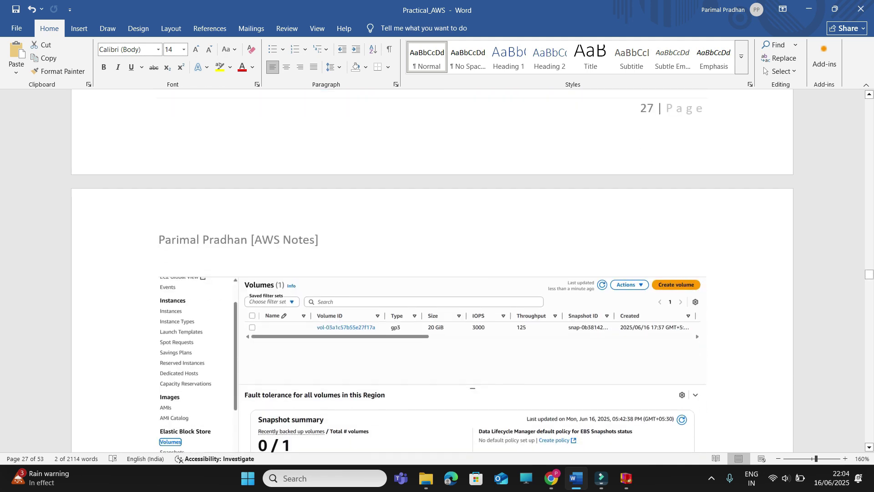
pyautogui.scroll(-7, 433, 274)
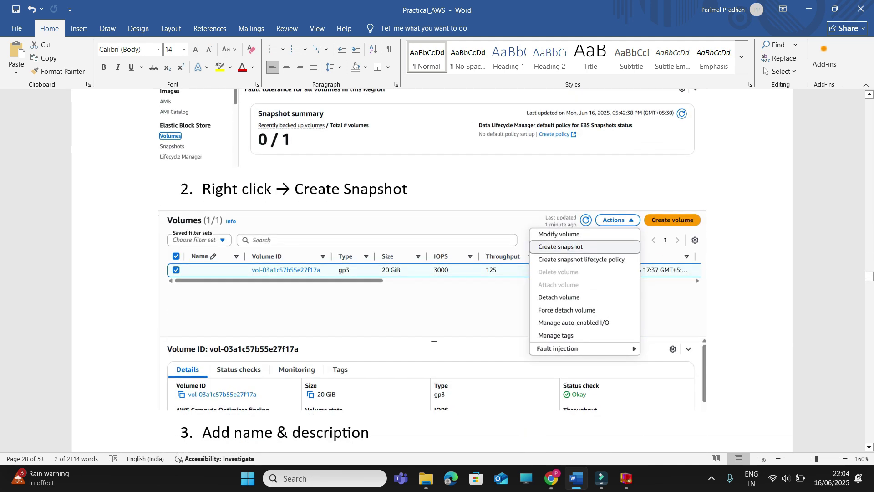
pyautogui.scroll(-3, 433, 273)
pyautogui.scroll(-7, 432, 273)
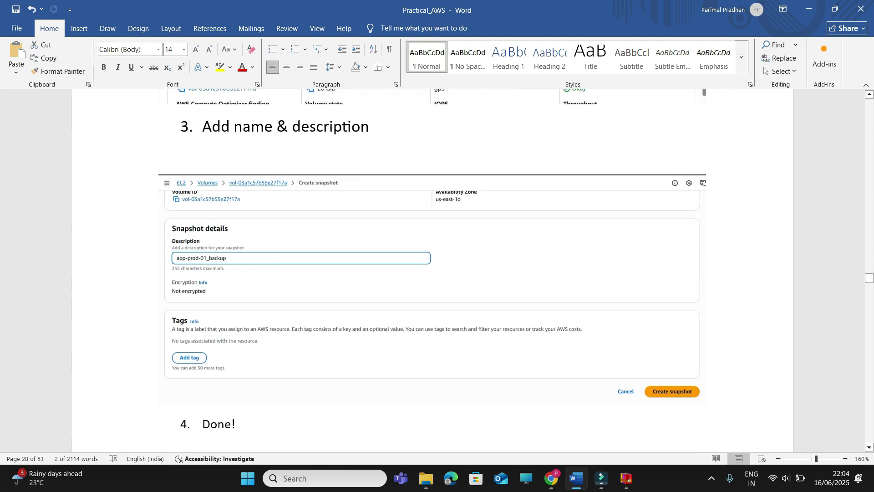
pyautogui.scroll(5, 433, 274)
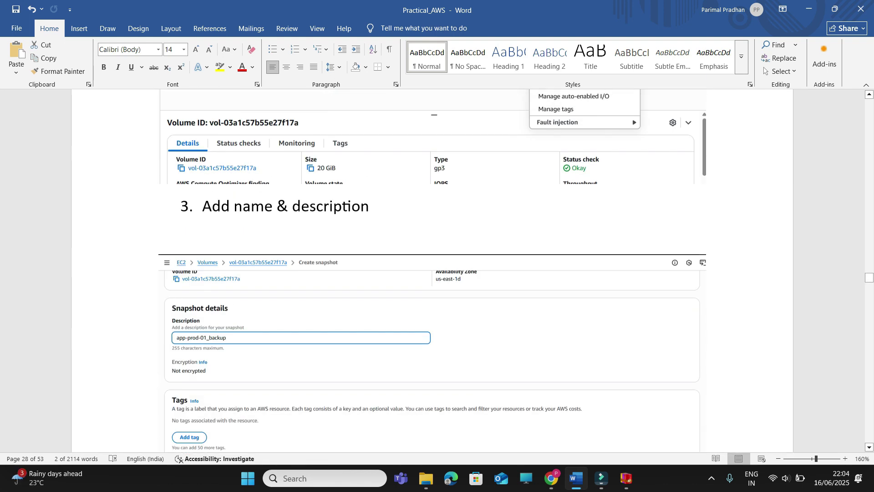